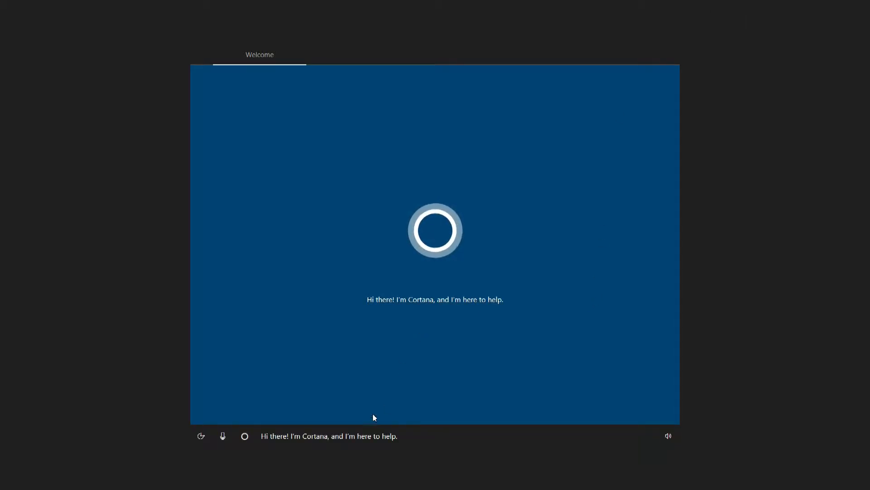
Silence Cortana's voice and complete the setup basics with the United States region and only the US keyboard layout.
click(221, 436)
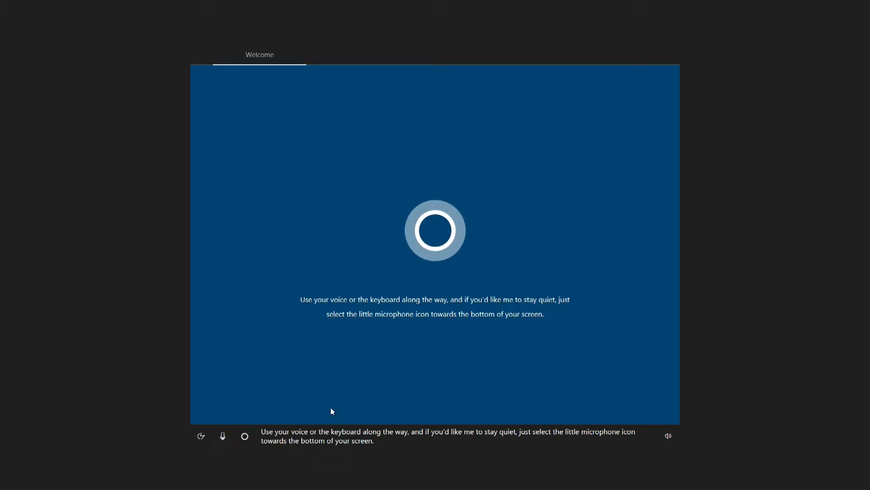
click(226, 436)
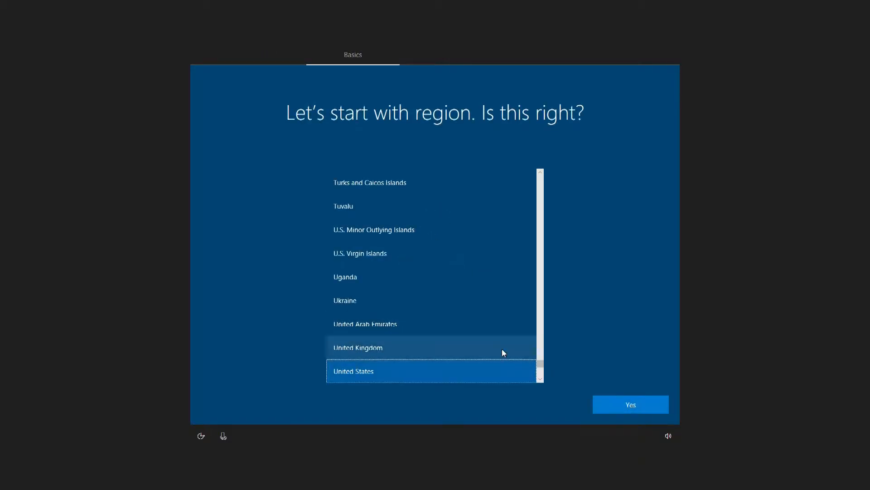
click(613, 407)
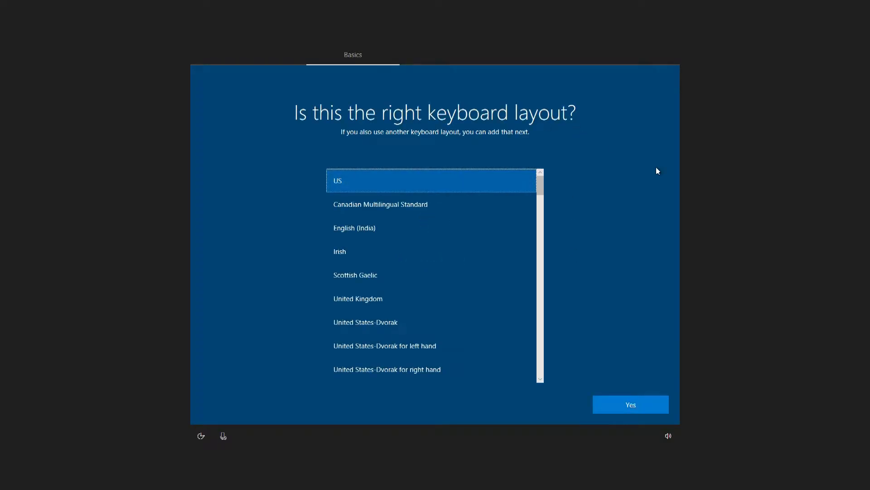
click(643, 411)
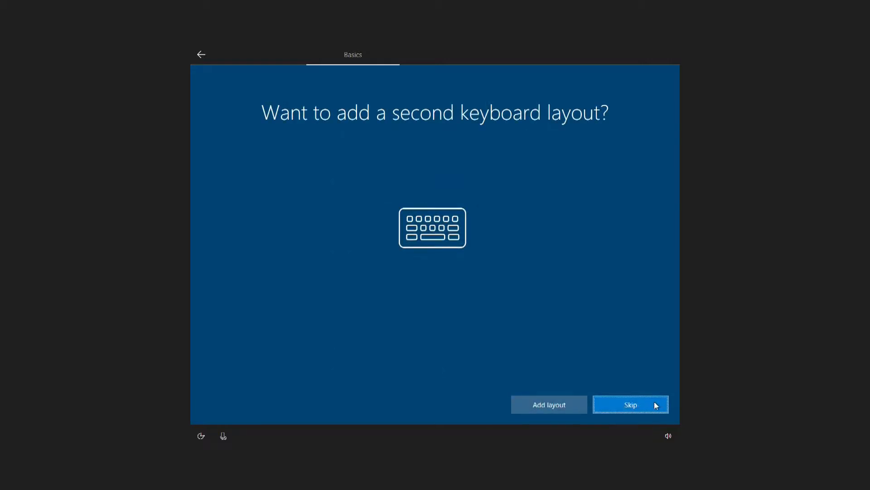
click(630, 404)
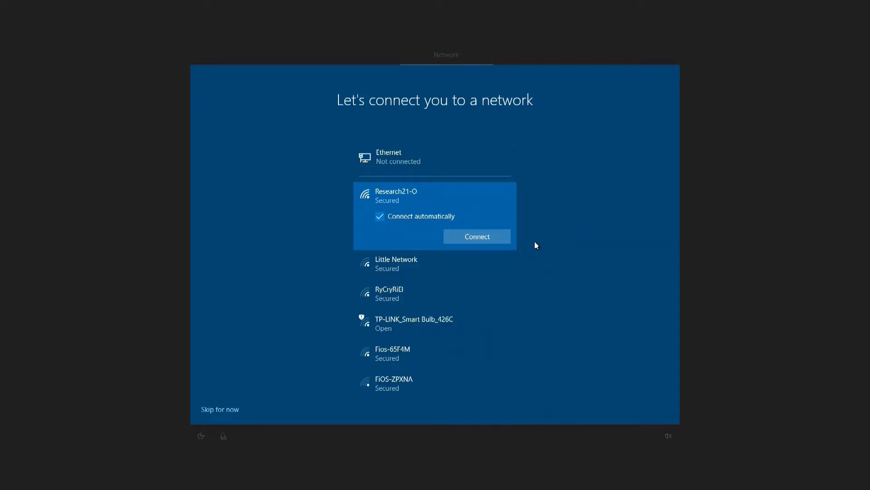
Connect to the Research21-O wireless network with automatic connection and accept the Windows 10 License Agreement.
click(502, 236)
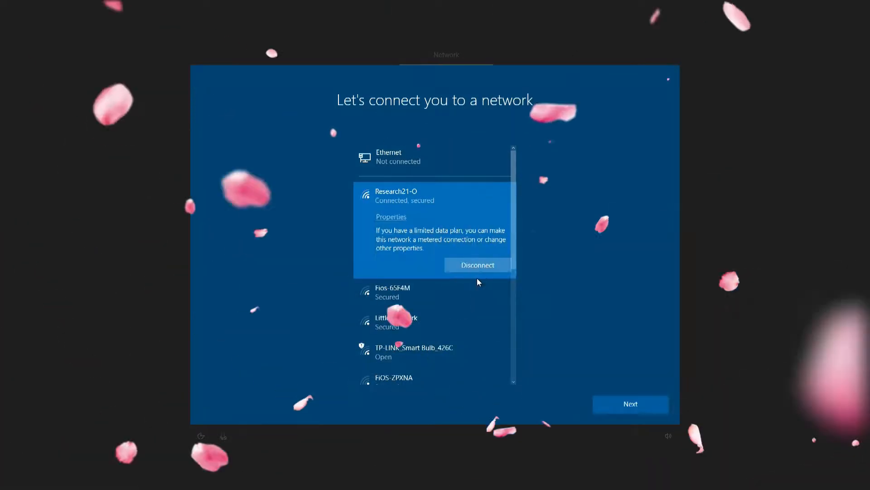
click(627, 410)
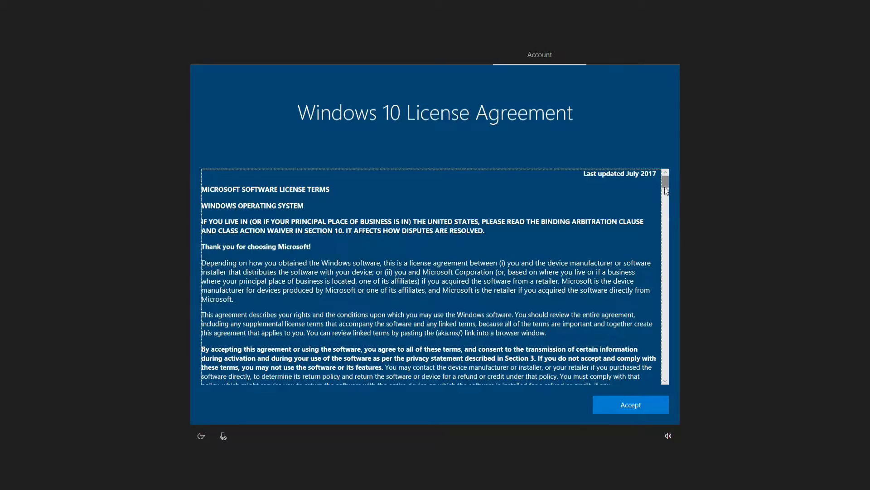
drag(665, 183, 657, 409)
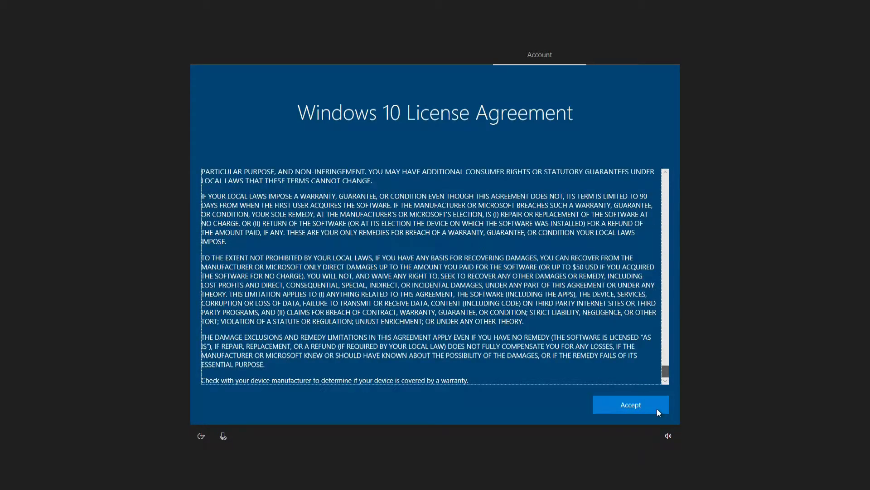
click(618, 397)
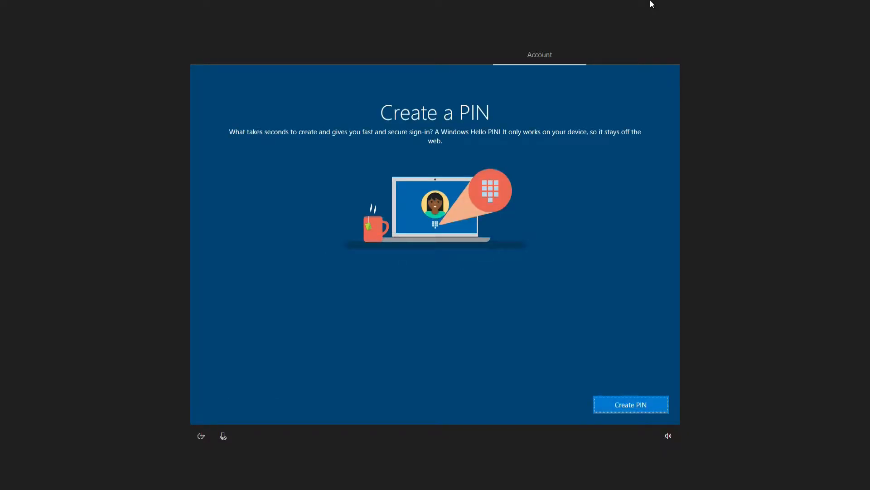
Proceed with PIN creation for the account and postpone linking a phone to the PC.
click(609, 401)
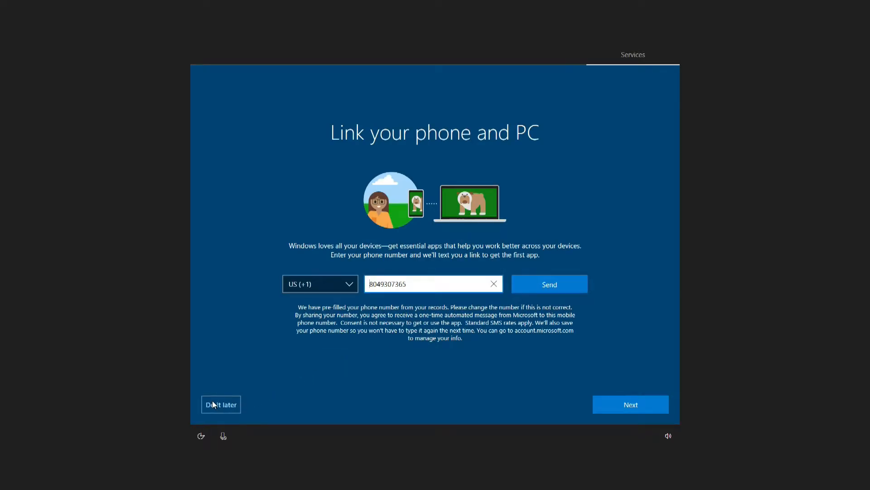
click(199, 405)
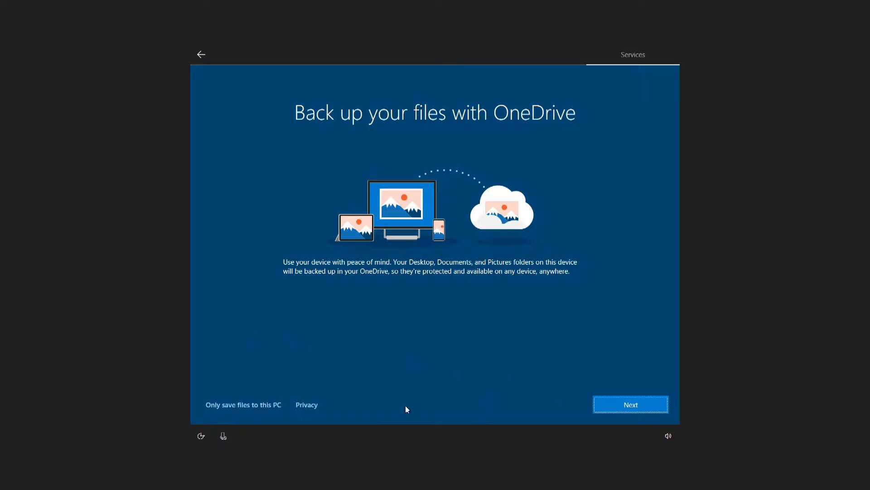
Finish the services setup by saving files only to this PC, declining Cortana and accepting the default privacy settings.
click(257, 405)
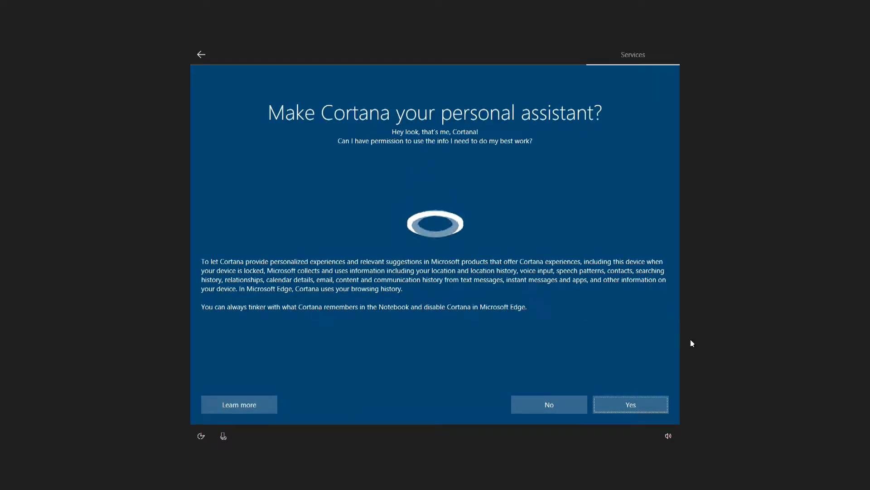
click(562, 408)
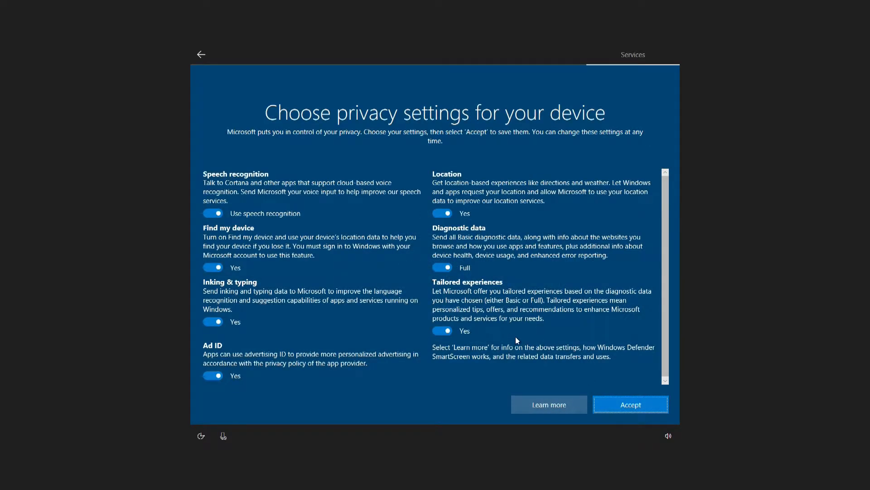
click(618, 403)
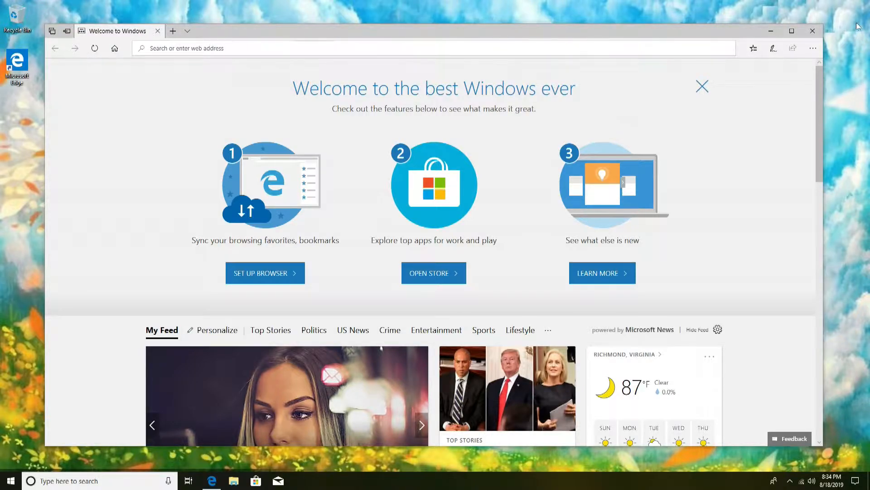
Close the Edge welcome window and examine the device and Windows specifications on the system's About page.
click(813, 31)
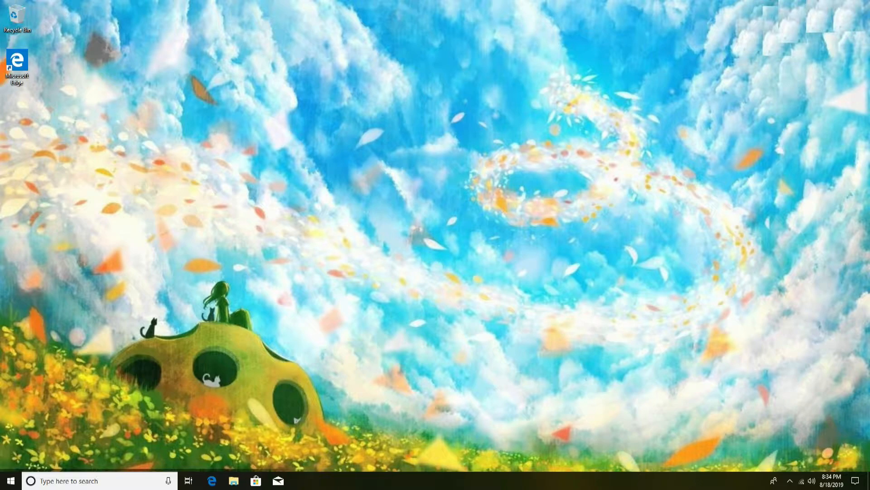
right_click(4, 486)
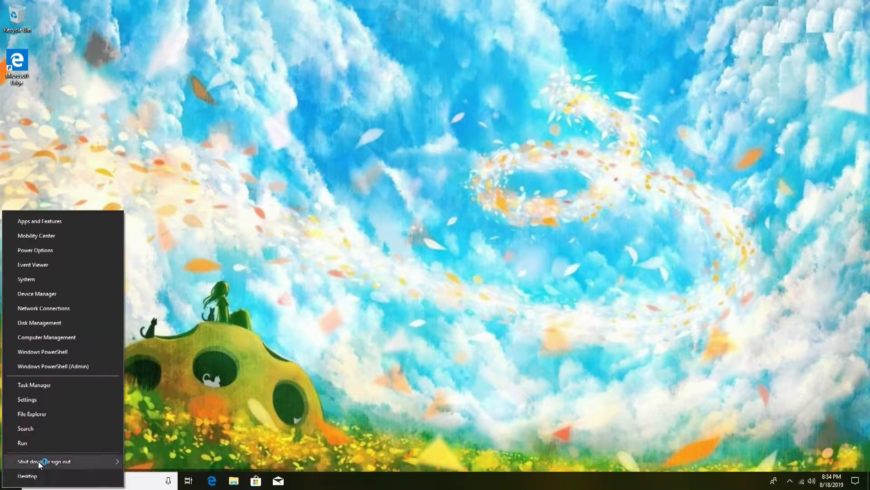
click(36, 279)
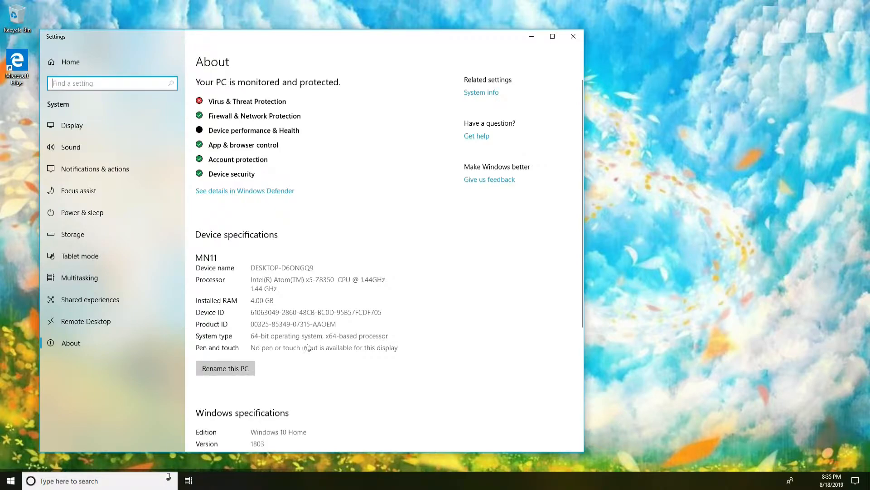
scroll(329, 313, down, 5)
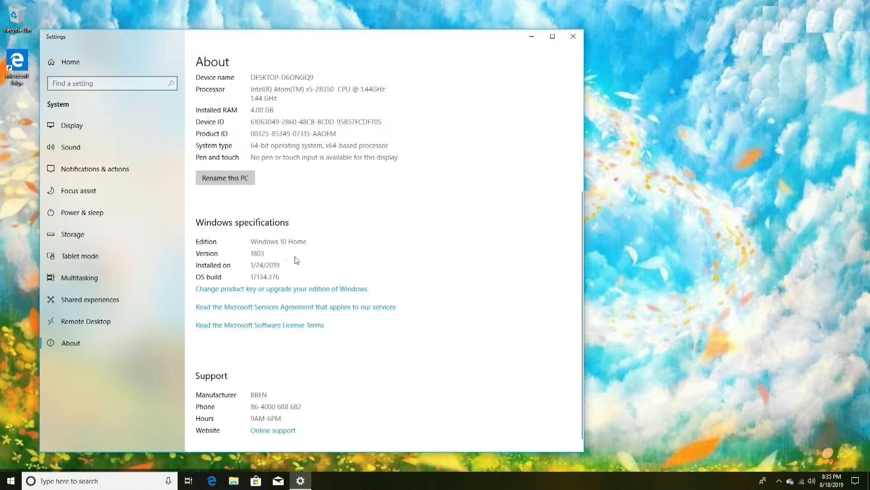
click(573, 37)
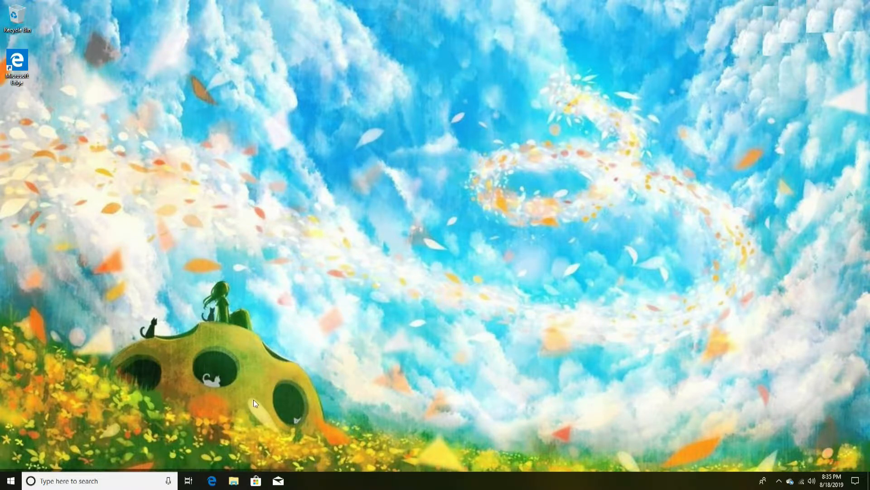
Check the capacity and free space of the drives in This PC, and close File Explorer.
key(super+e)
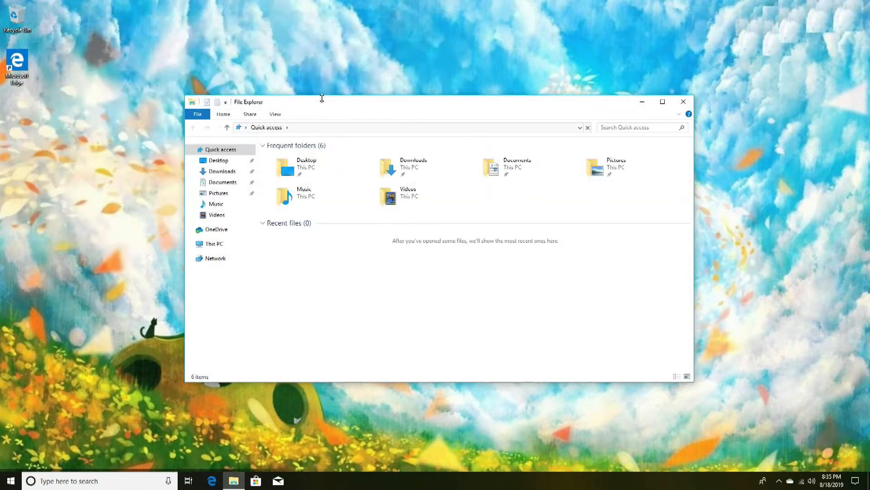
click(250, 243)
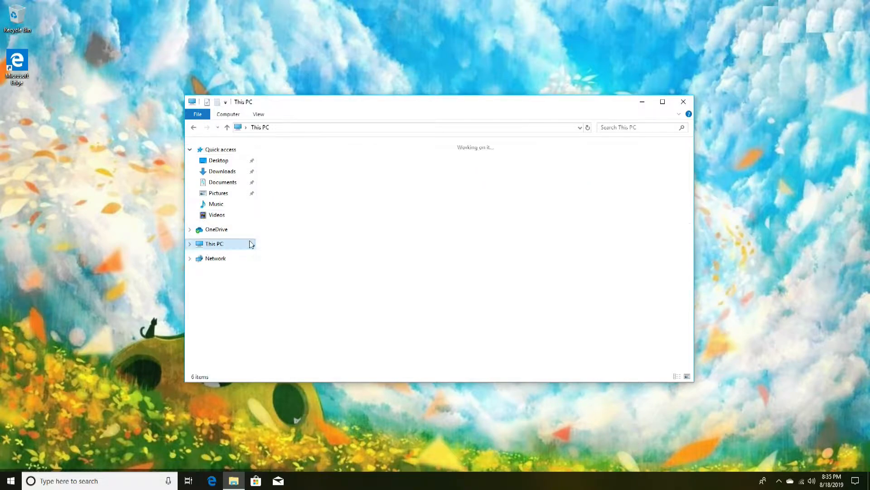
click(345, 259)
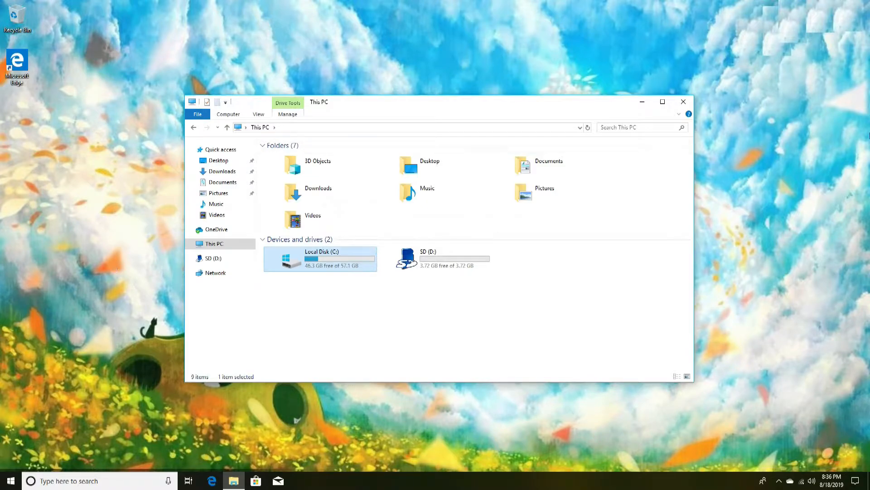
click(683, 101)
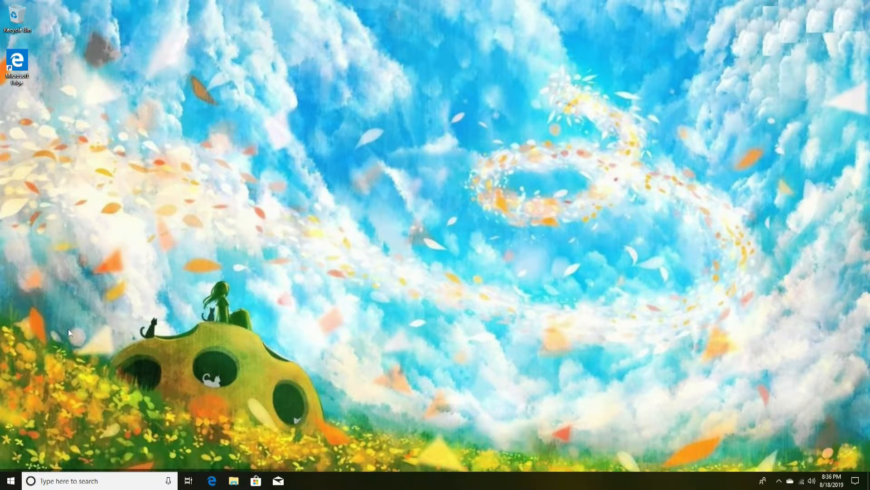
Look through the preinstalled apps and tiles in the Start menu.
click(11, 480)
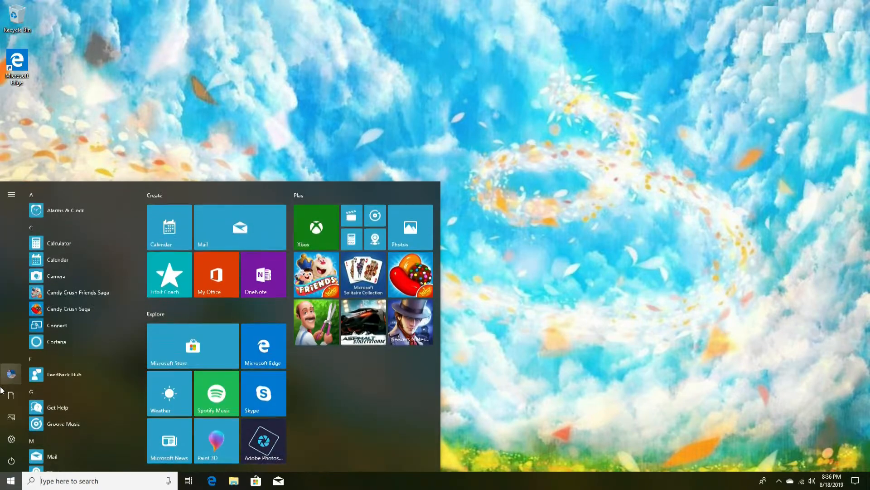
scroll(111, 349, down, 3)
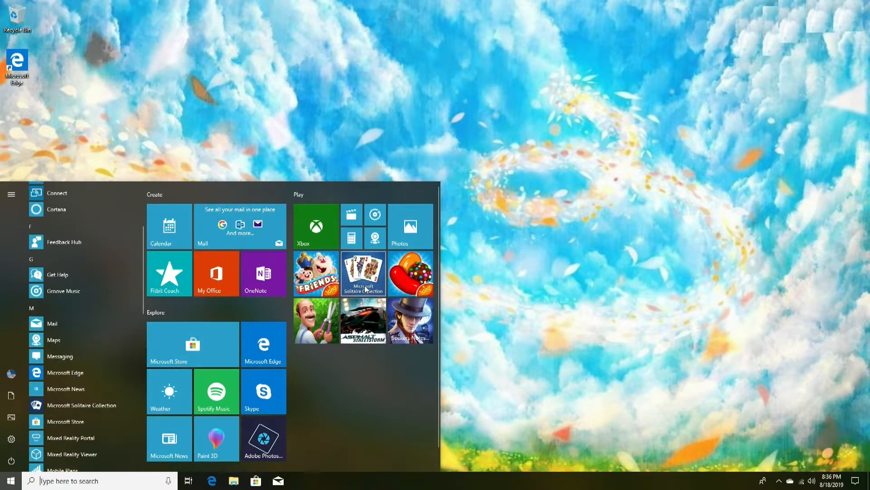
scroll(351, 328, down, 1)
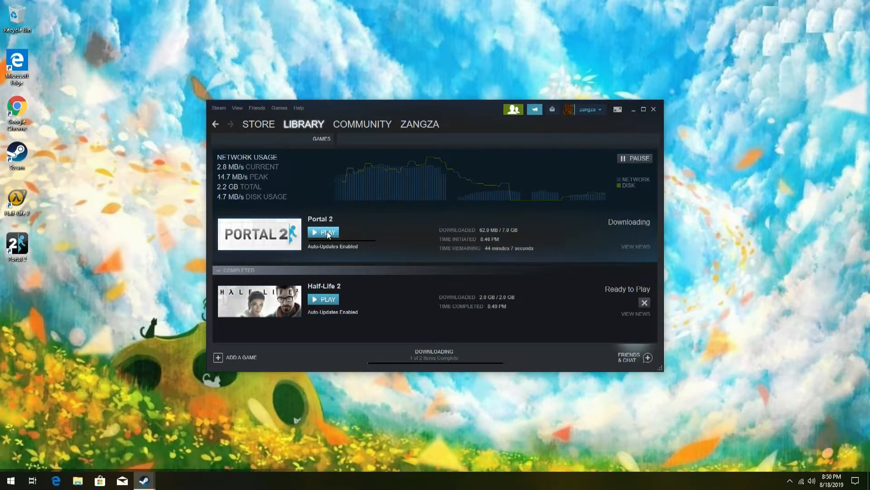
Launch Half-Life 2 from the Steam library and set its video resolution to 1920 x 1080 (native).
click(322, 300)
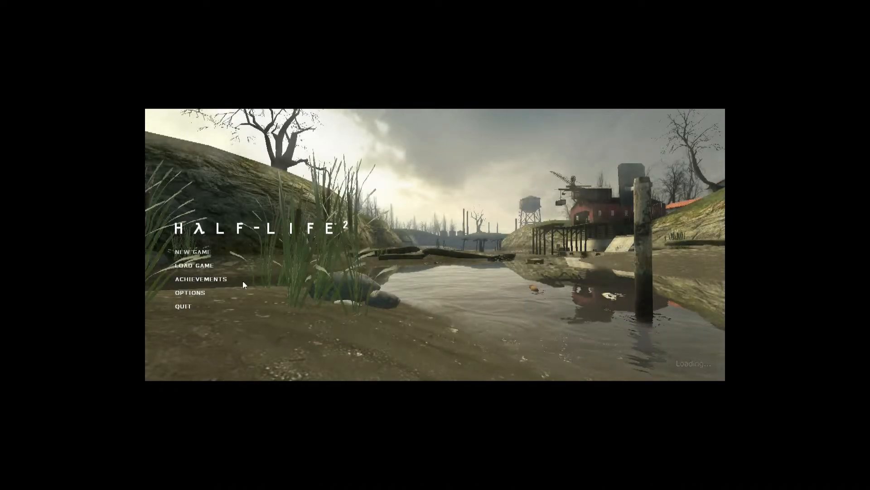
click(194, 292)
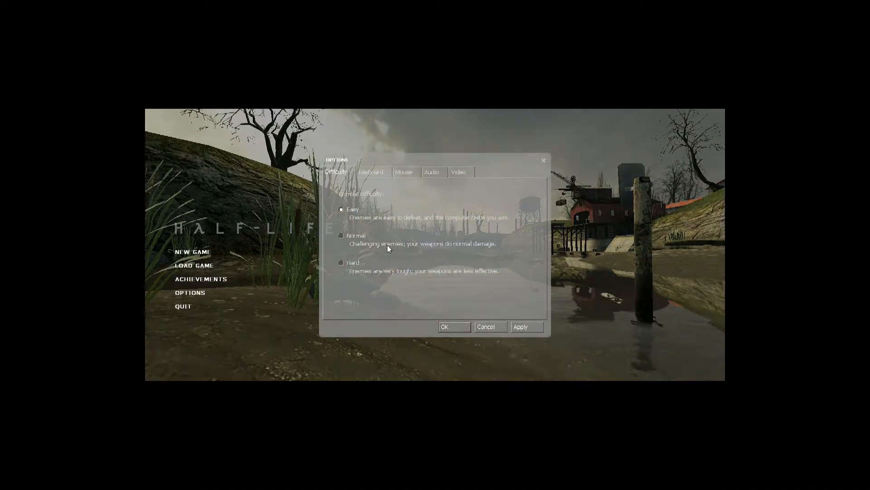
click(456, 170)
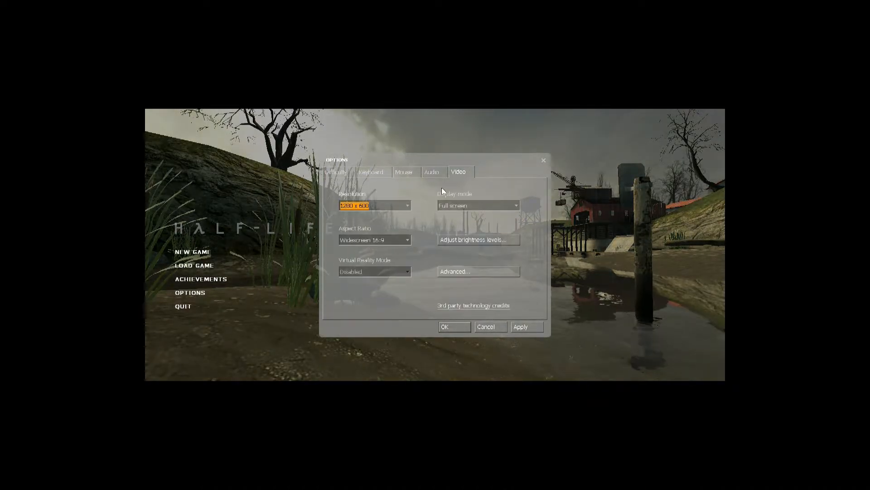
click(405, 206)
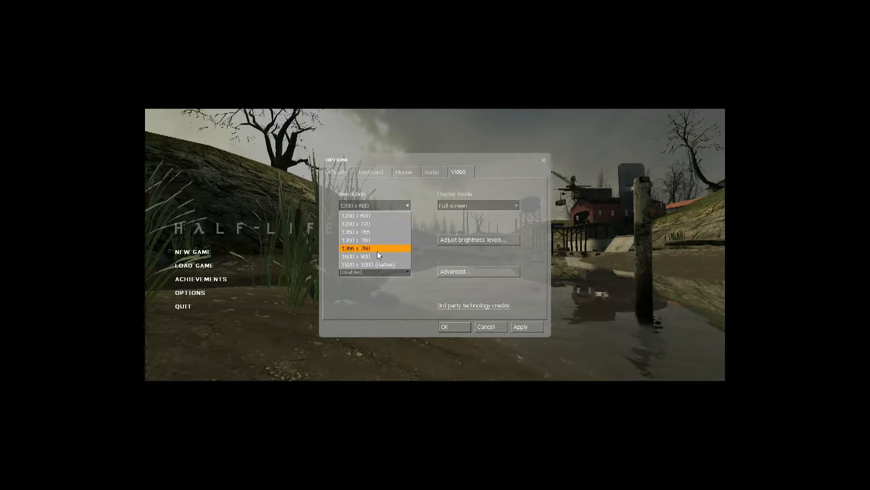
click(360, 264)
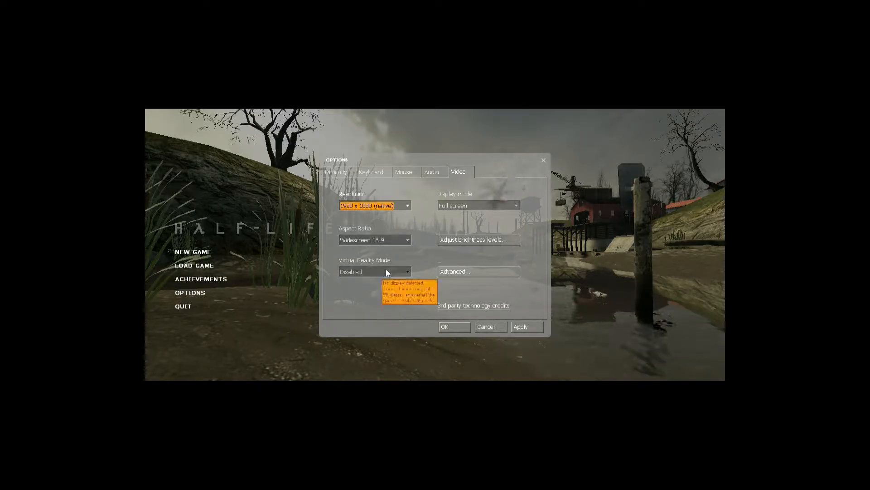
click(521, 328)
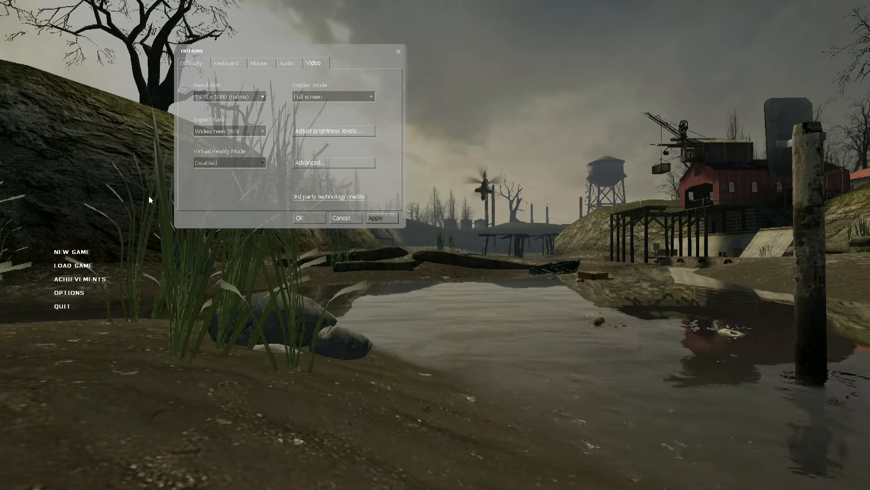
click(311, 218)
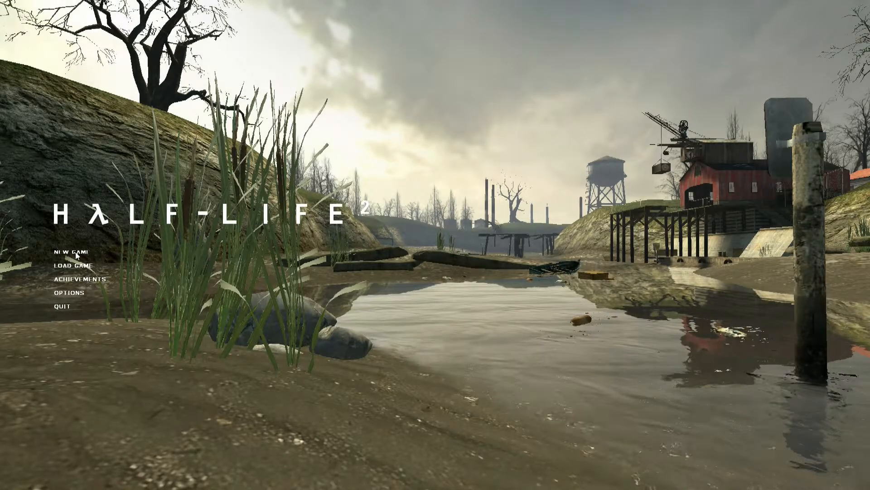
Start a new Half-Life 2 game from Chapter 1, Point Insertion.
click(77, 251)
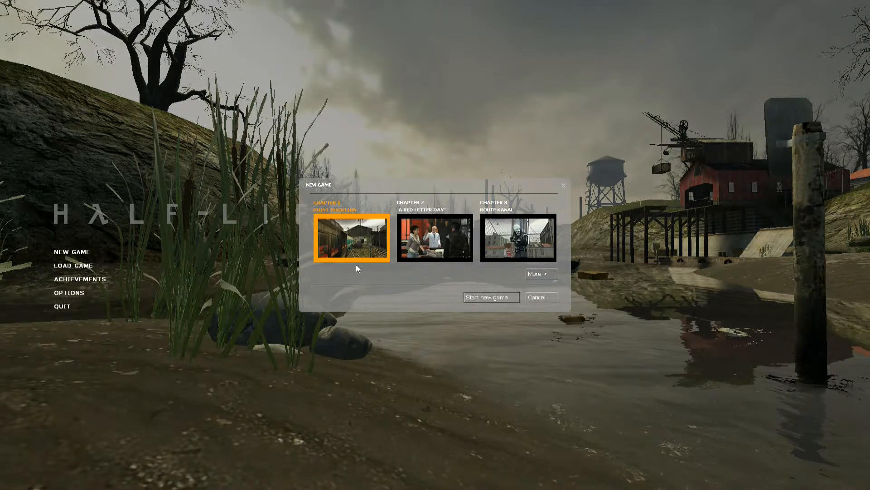
click(494, 297)
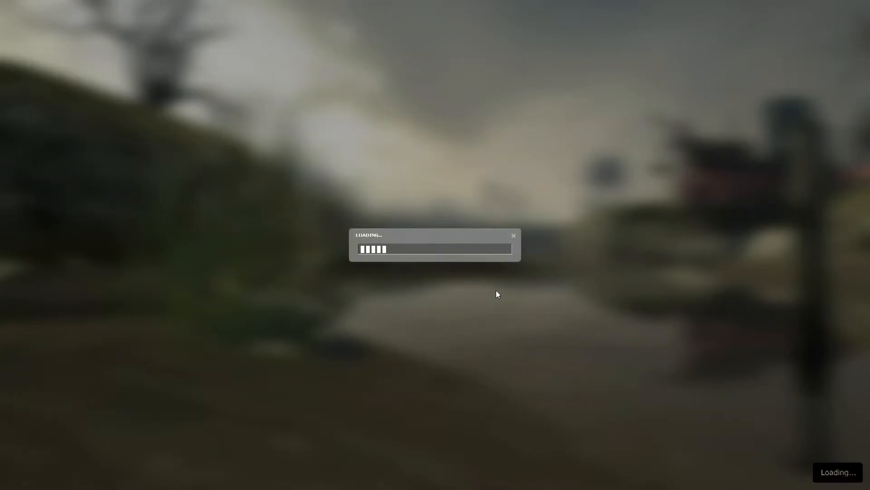